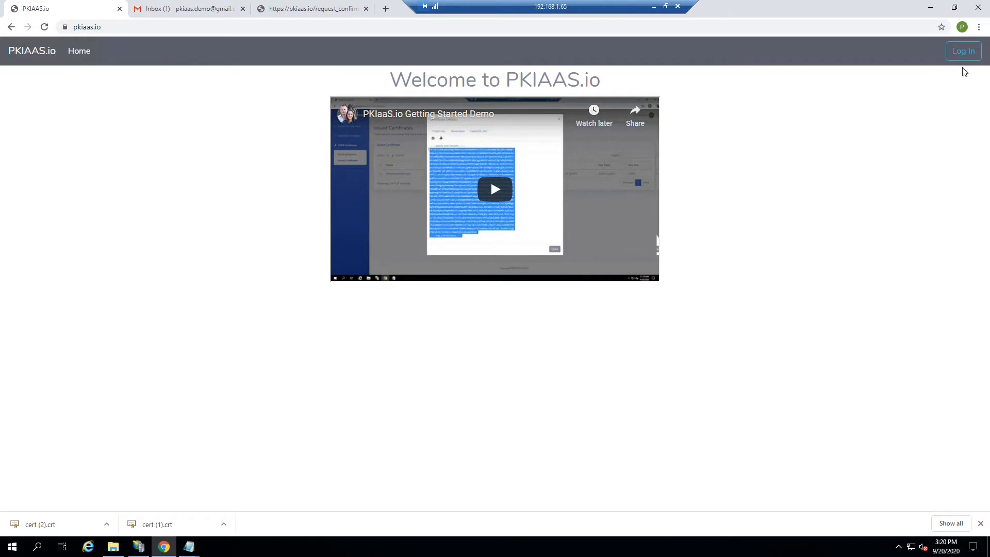
Sign in with Google and open Manage Templates to list the Web Server template.
{"action": "left_click", "coordinate": [952, 55]}
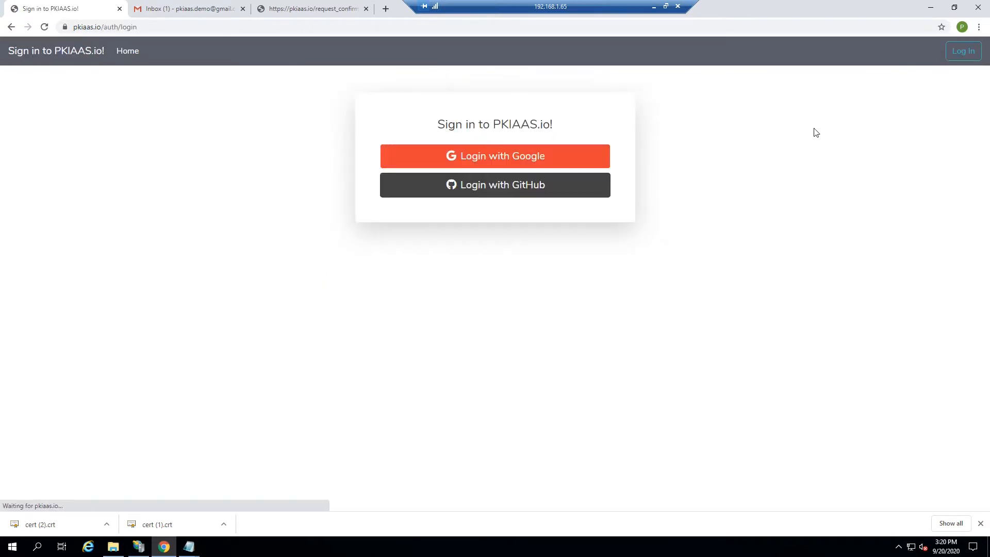
{"action": "left_click", "coordinate": [519, 162]}
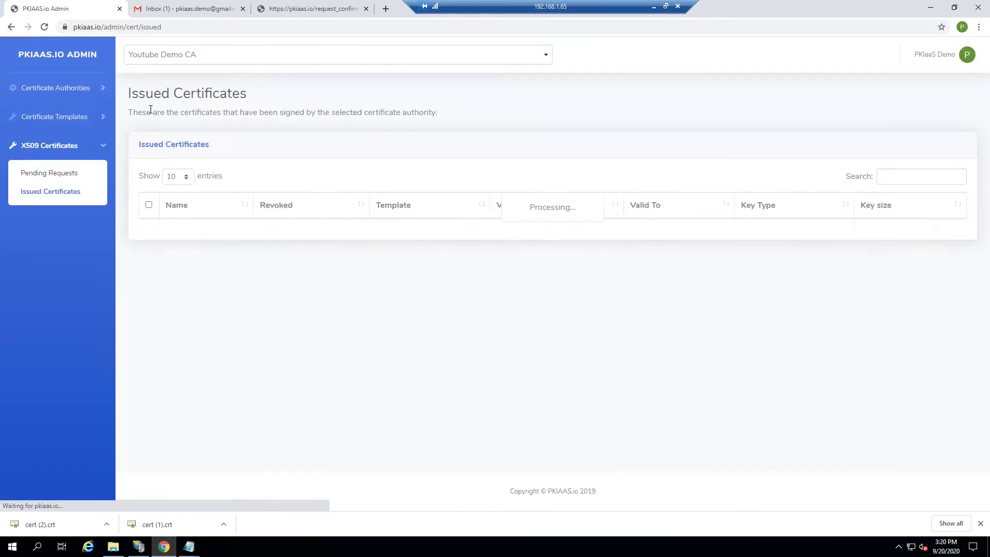
{"action": "left_click", "coordinate": [52, 116]}
{"action": "left_click", "coordinate": [50, 163]}
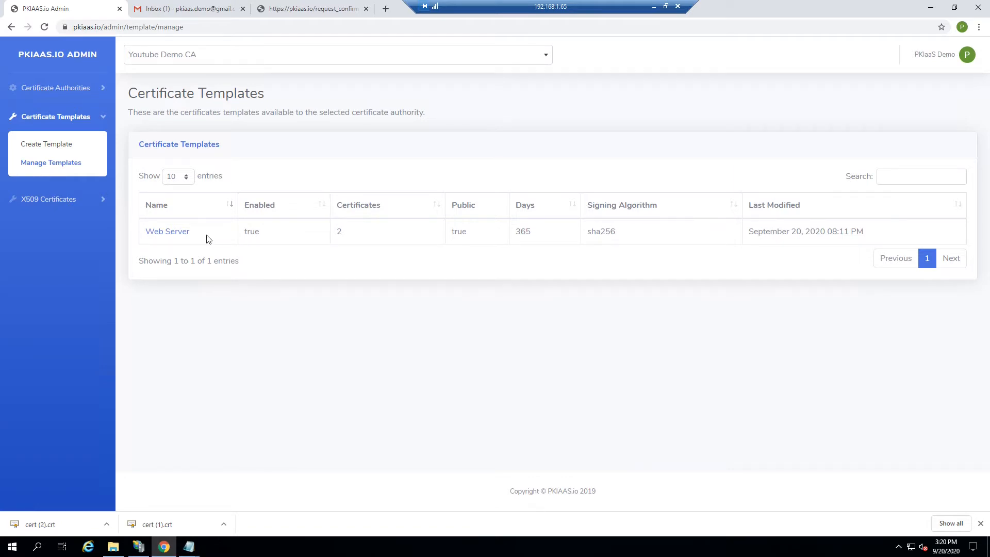
Open the Web Server template's action list and choose Public Certificate Request.
{"action": "left_click", "coordinate": [166, 230]}
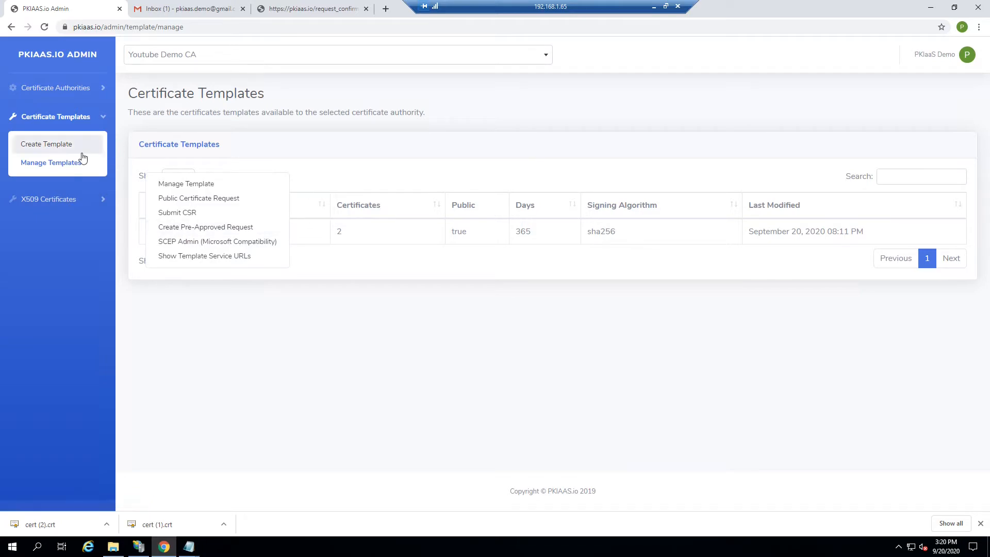
{"action": "left_click", "coordinate": [51, 164]}
{"action": "left_click", "coordinate": [167, 233]}
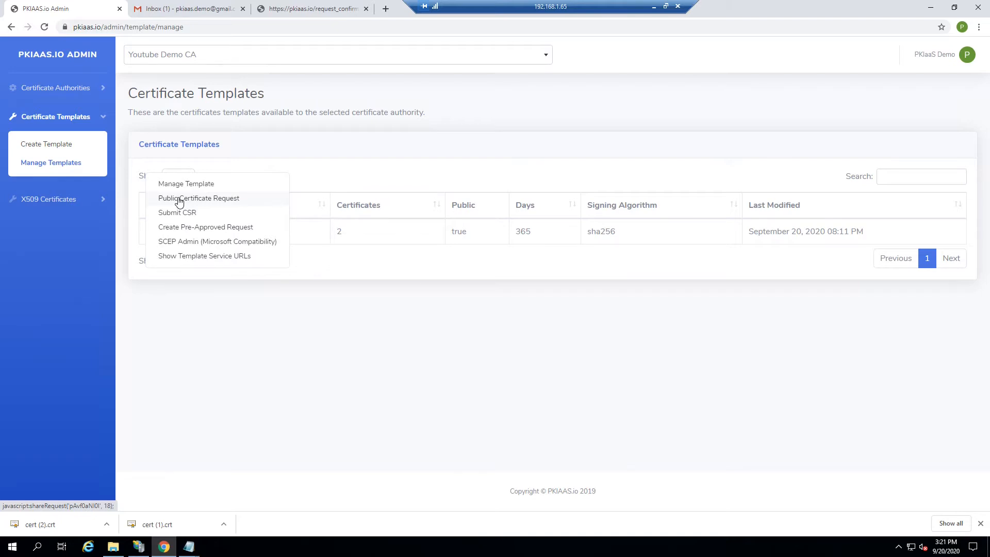
{"action": "left_click", "coordinate": [179, 199]}
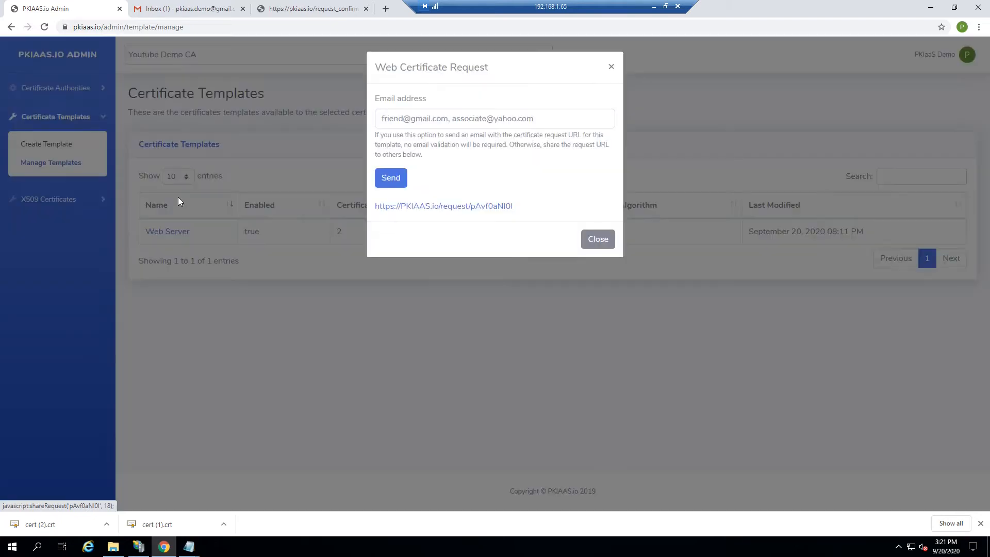
Fill in the recipient's e-mail address for the web certificate request and close the dialog.
{"action": "left_click", "coordinate": [438, 113]}
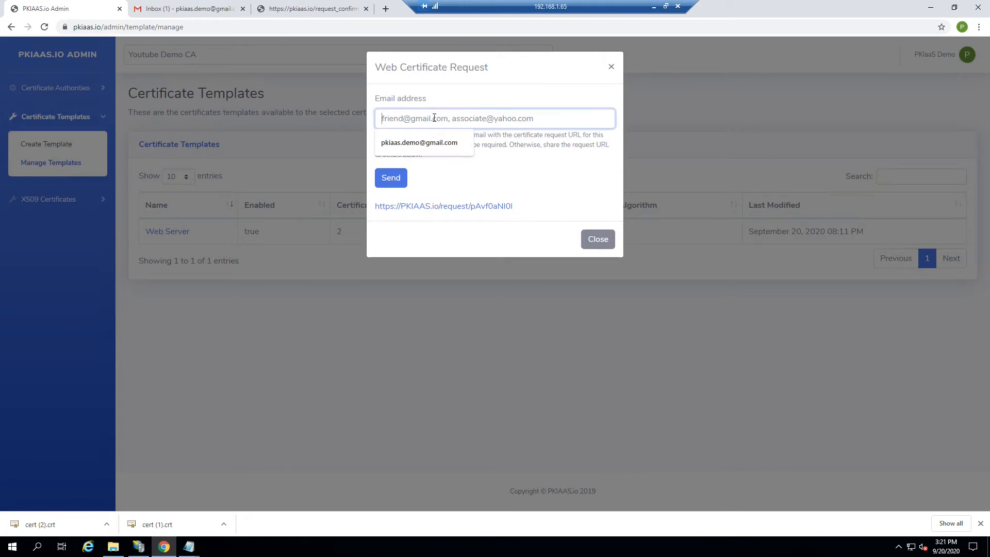
{"action": "left_click", "coordinate": [416, 141]}
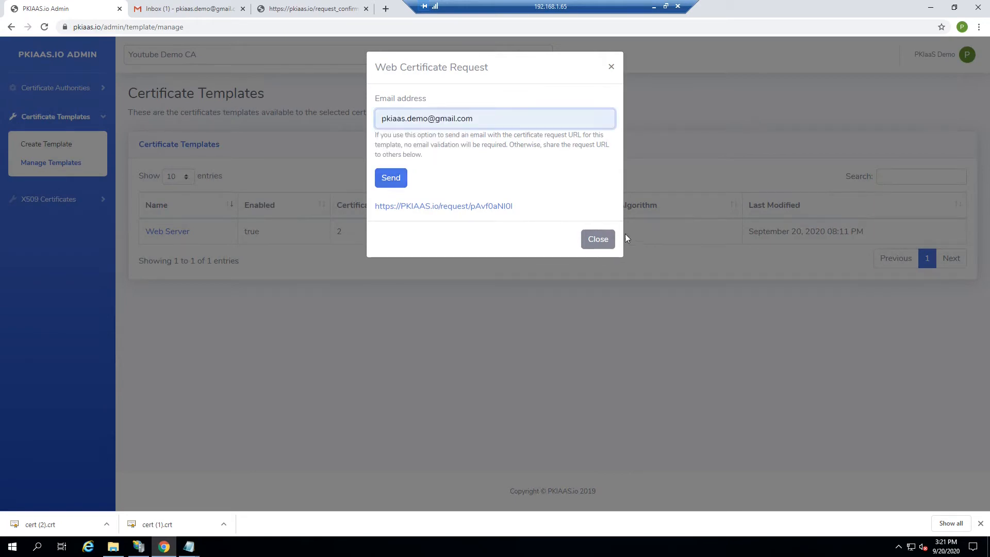
{"action": "left_click", "coordinate": [600, 240]}
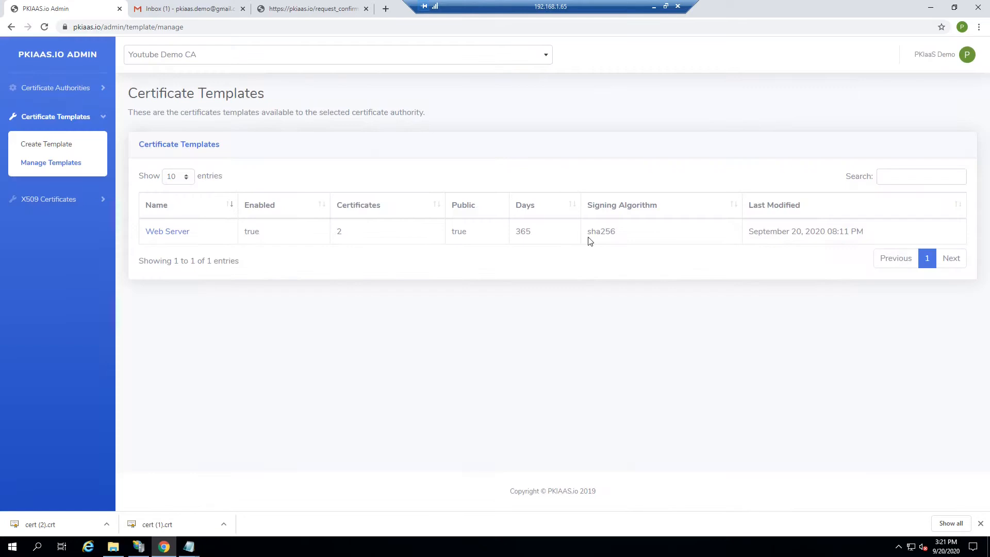
Open the Certificate Request Invitation email in the inbox and follow its link.
{"action": "left_click", "coordinate": [190, 11]}
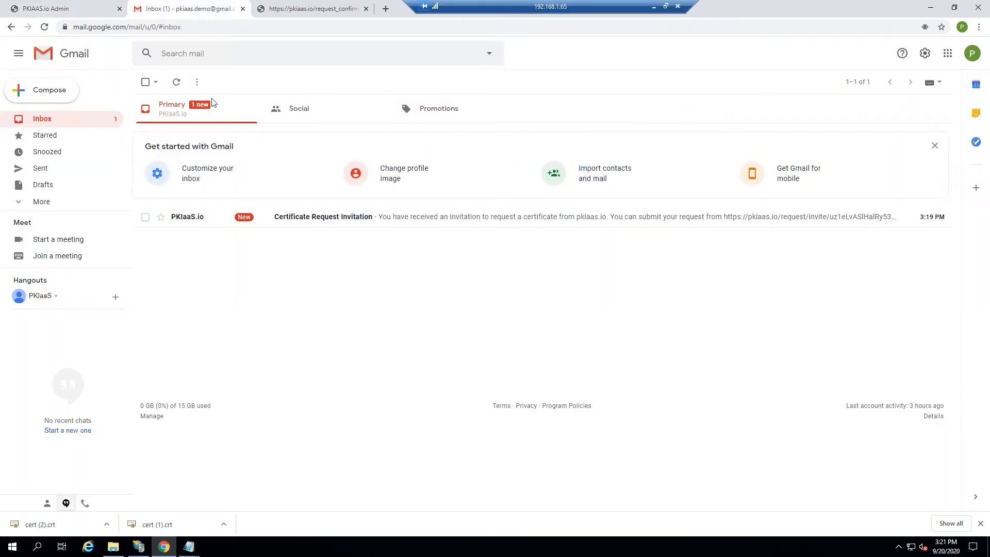
{"action": "left_click", "coordinate": [350, 219]}
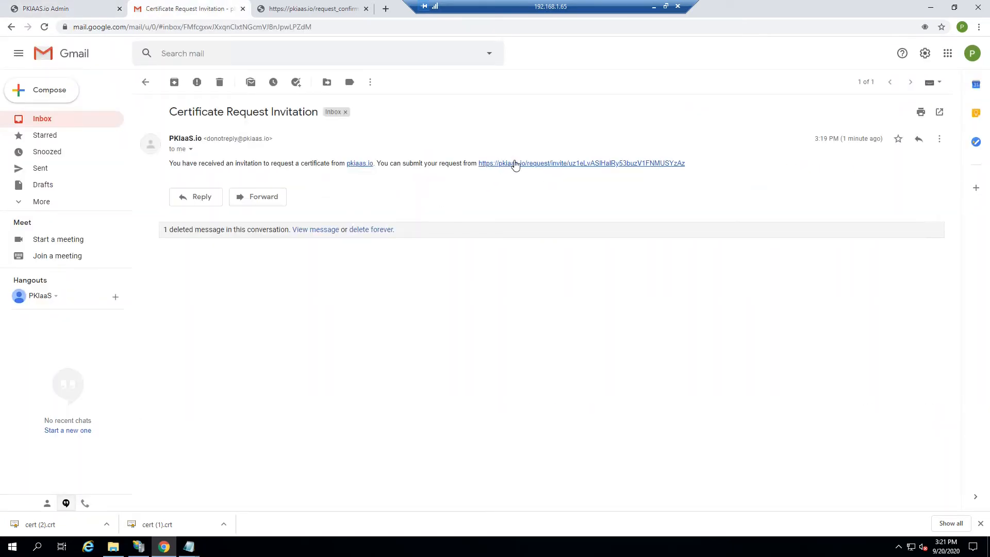
{"action": "left_click", "coordinate": [518, 164]}
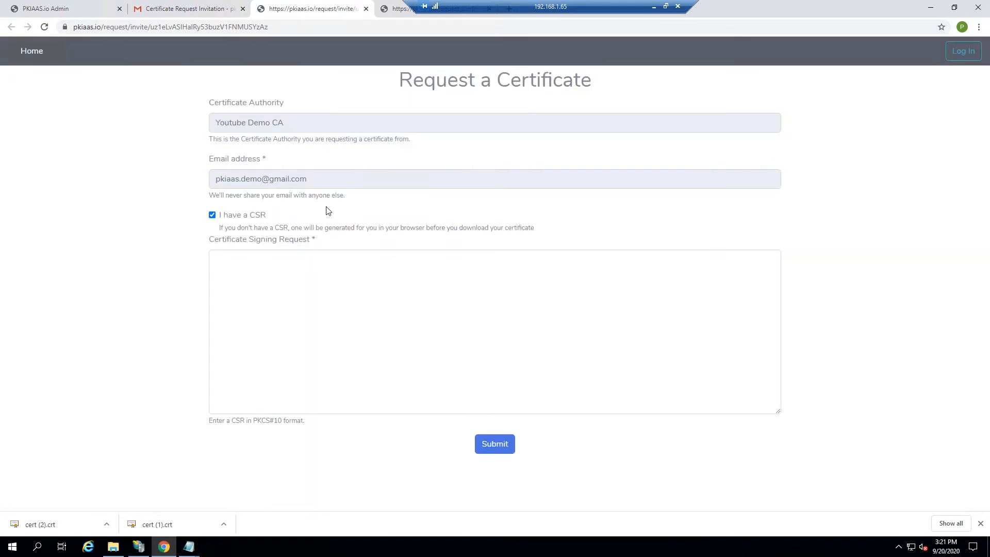
Request without a CSR and add test.testdomain.com as the Common Name.
{"action": "left_click", "coordinate": [278, 290]}
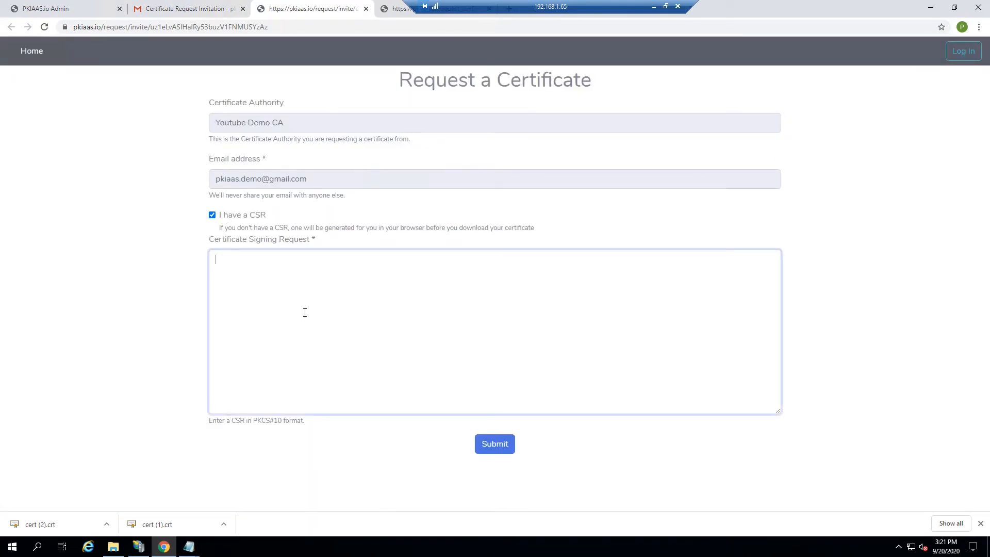
{"action": "left_click", "coordinate": [211, 215]}
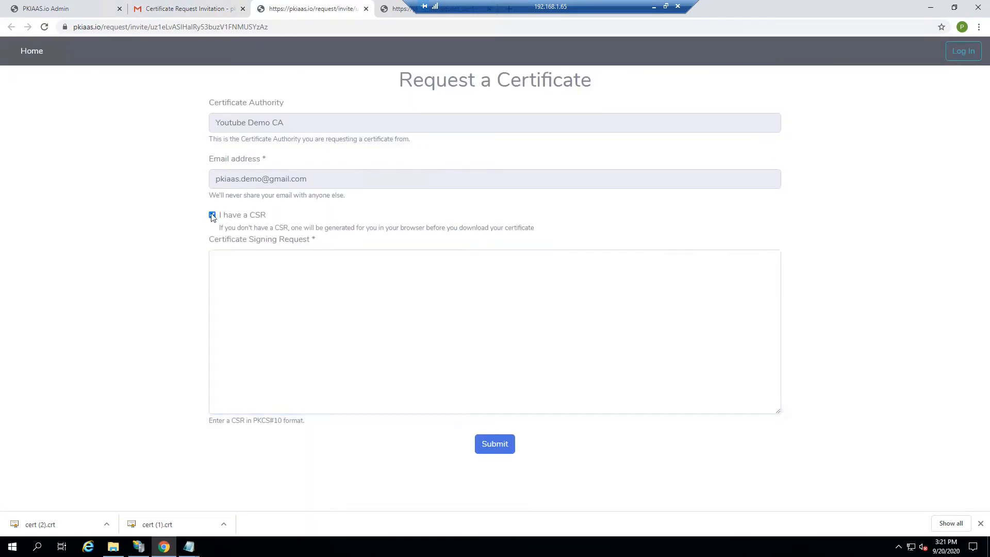
{"action": "left_click", "coordinate": [359, 266]}
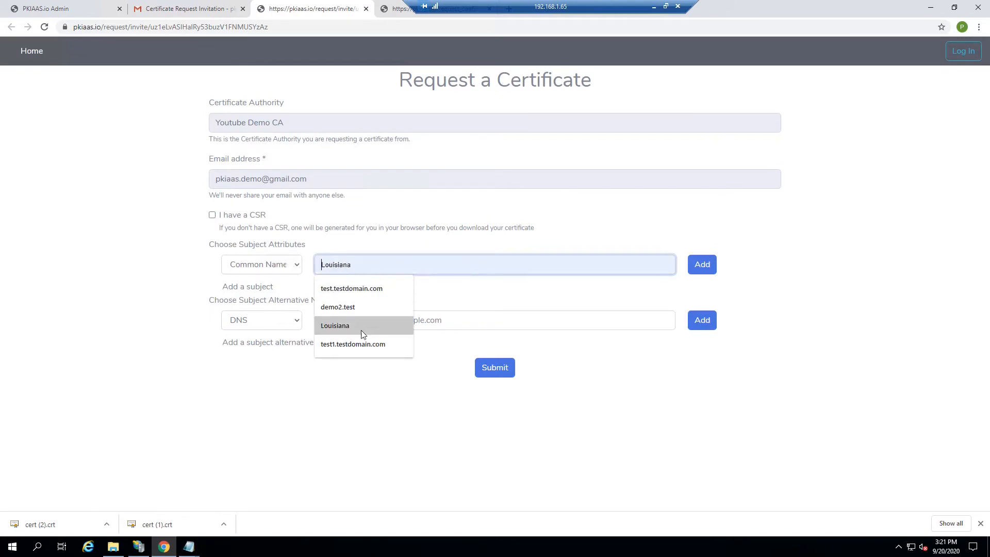
{"action": "left_click", "coordinate": [446, 246]}
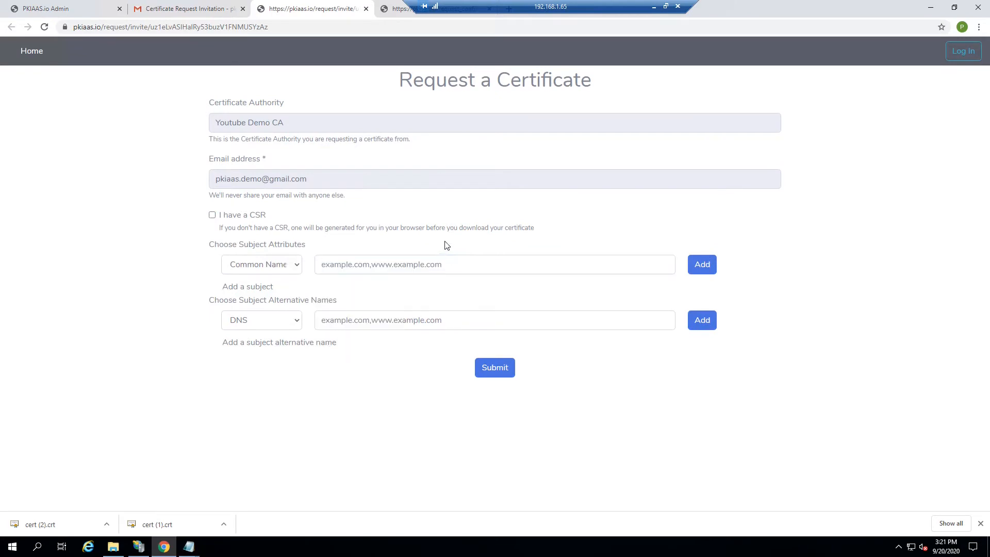
{"action": "left_click", "coordinate": [407, 265]}
{"action": "left_click", "coordinate": [364, 290]}
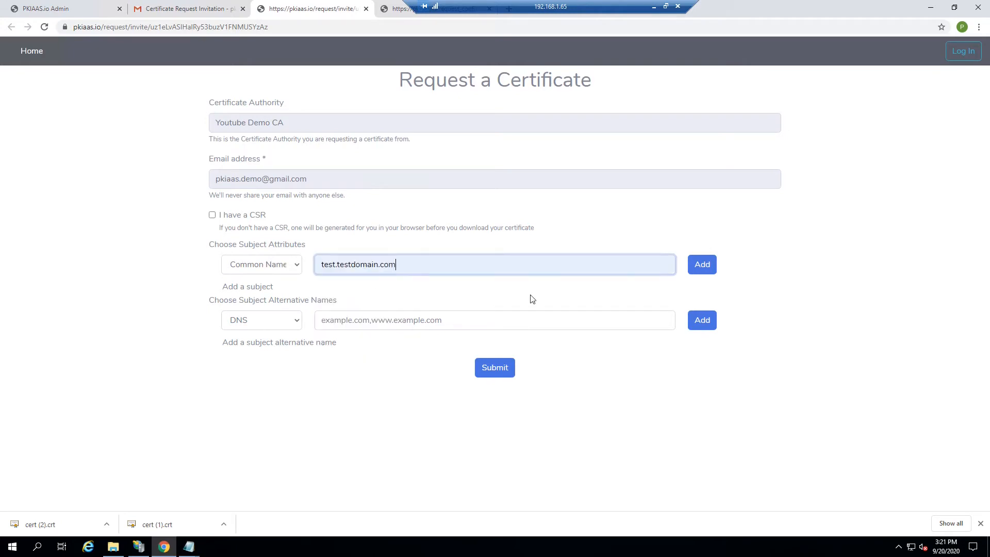
{"action": "left_click", "coordinate": [697, 267]}
Add DNS SANs test.testdomain.com, test1.testdomain.com and test2.testdomain.com.
{"action": "left_click", "coordinate": [382, 319]}
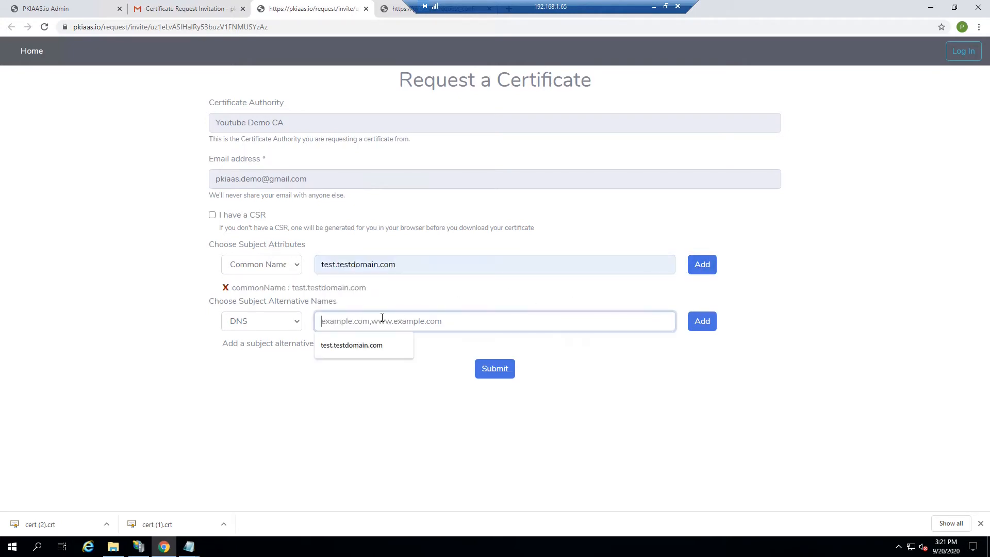
{"action": "left_click_drag", "start_coordinate": [409, 266], "coordinate": [294, 268]}
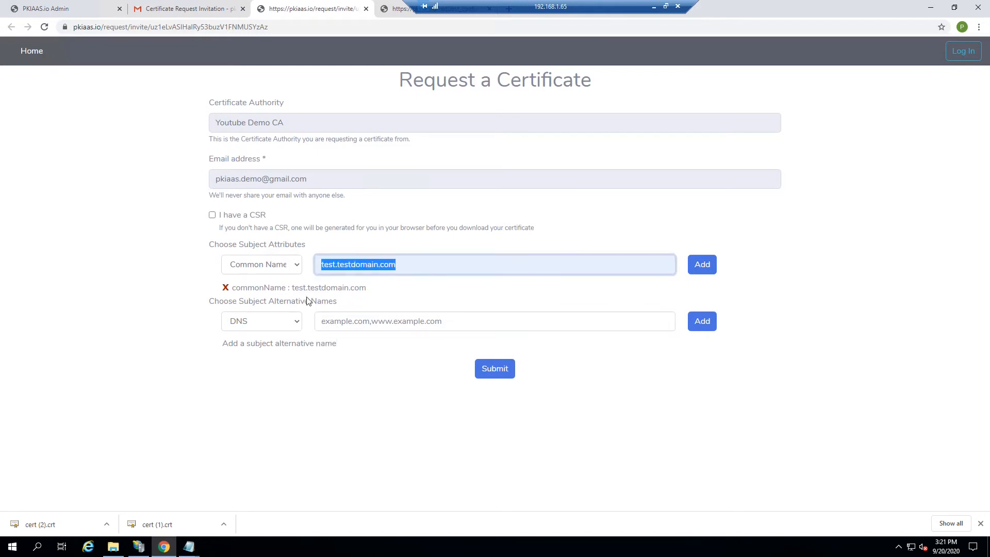
{"action": "left_click", "coordinate": [342, 325]}
{"action": "left_click", "coordinate": [351, 345]}
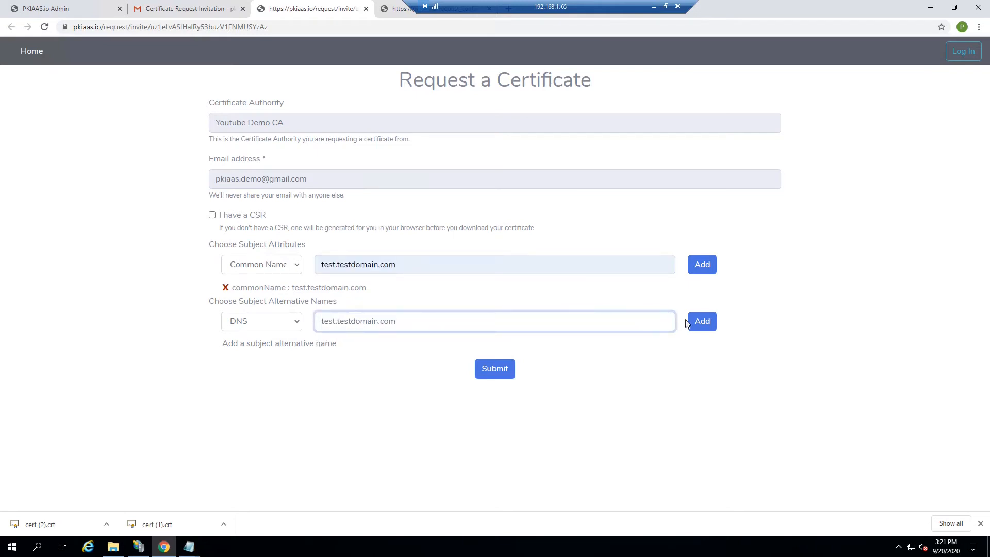
{"action": "left_click", "coordinate": [701, 320]}
{"action": "left_click", "coordinate": [336, 321]}
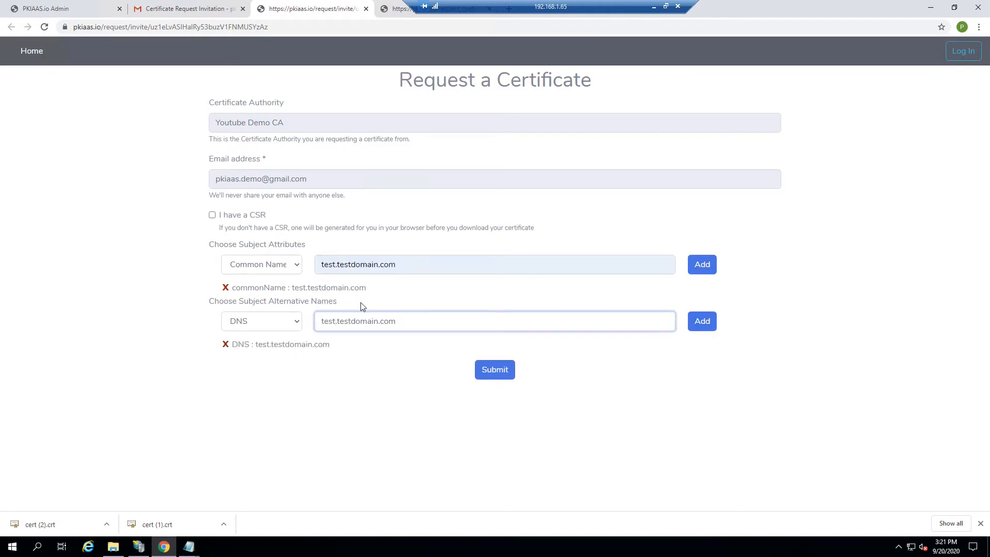
{"action": "type", "text": "1"}
{"action": "left_click", "coordinate": [702, 320]}
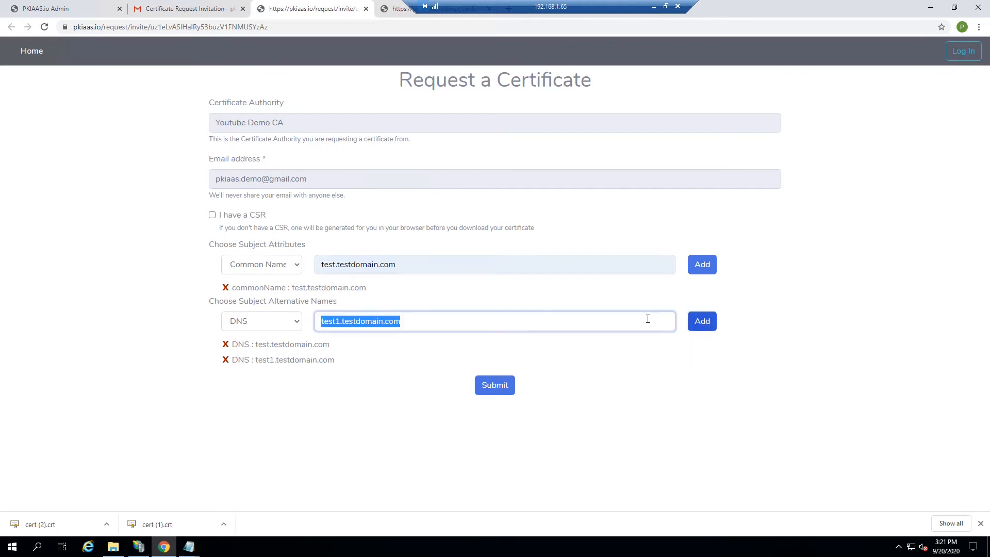
{"action": "left_click", "coordinate": [340, 322]}
{"action": "key", "text": "BackSpace"}
{"action": "type", "text": "2"}
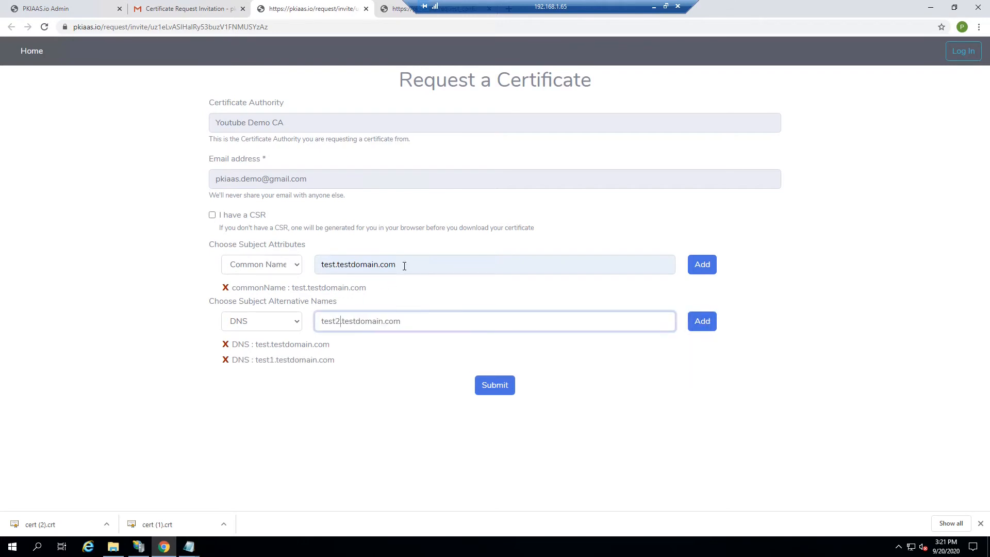
{"action": "left_click", "coordinate": [702, 325]}
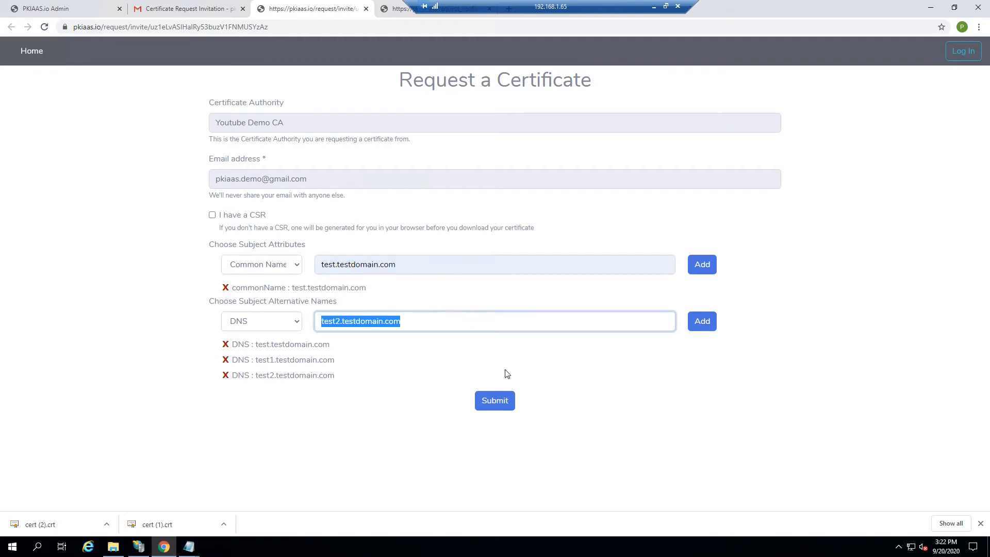
Submit the certificate request and return to the admin console's X509 certificates section.
{"action": "left_click", "coordinate": [499, 401]}
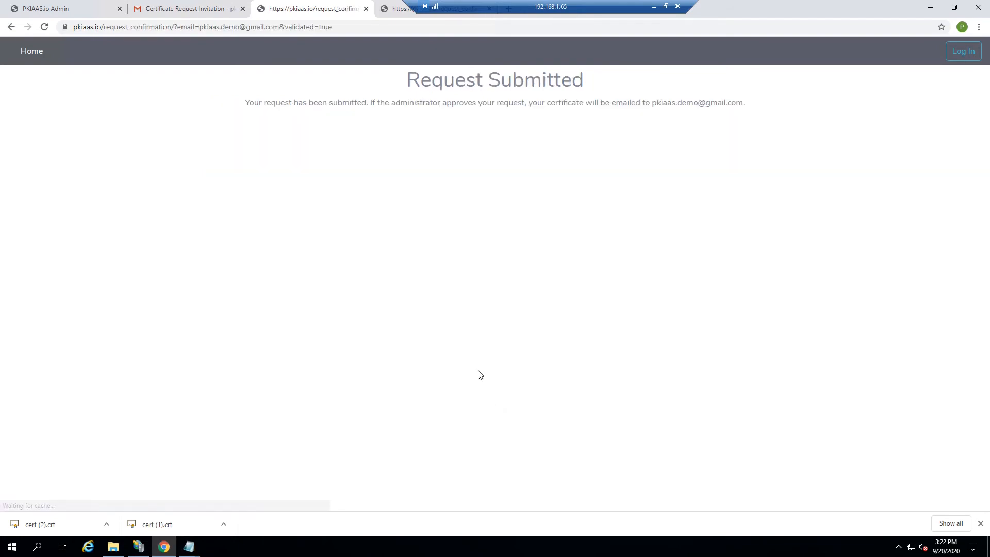
{"action": "left_click", "coordinate": [96, 10]}
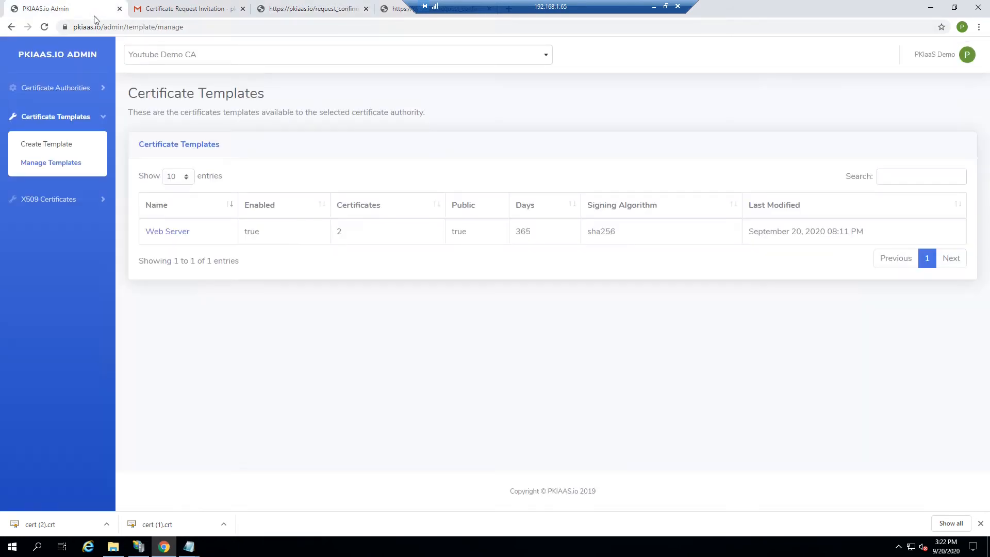
{"action": "left_click", "coordinate": [52, 199]}
Open the pending Web Server request and override its validity to 10 days.
{"action": "left_click", "coordinate": [50, 174]}
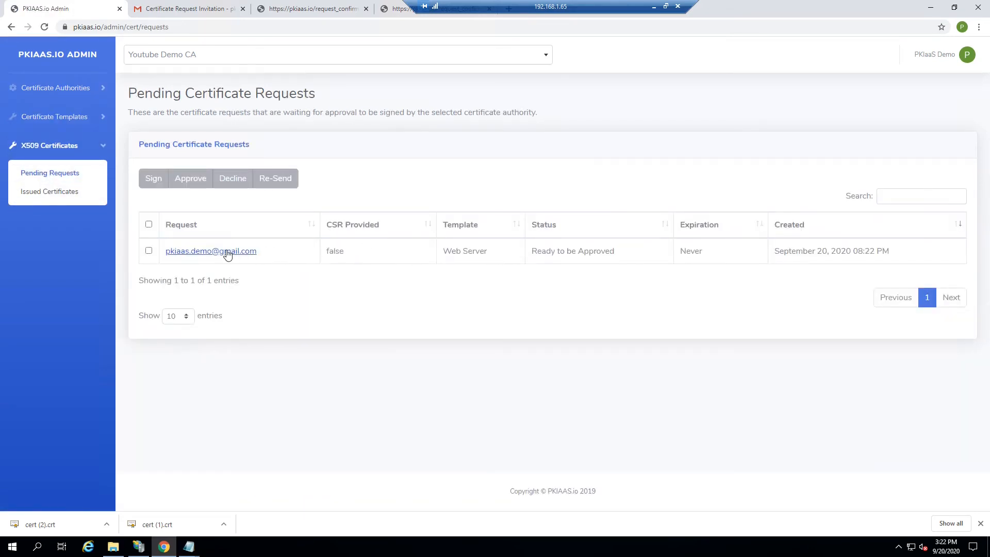
{"action": "left_click", "coordinate": [226, 251]}
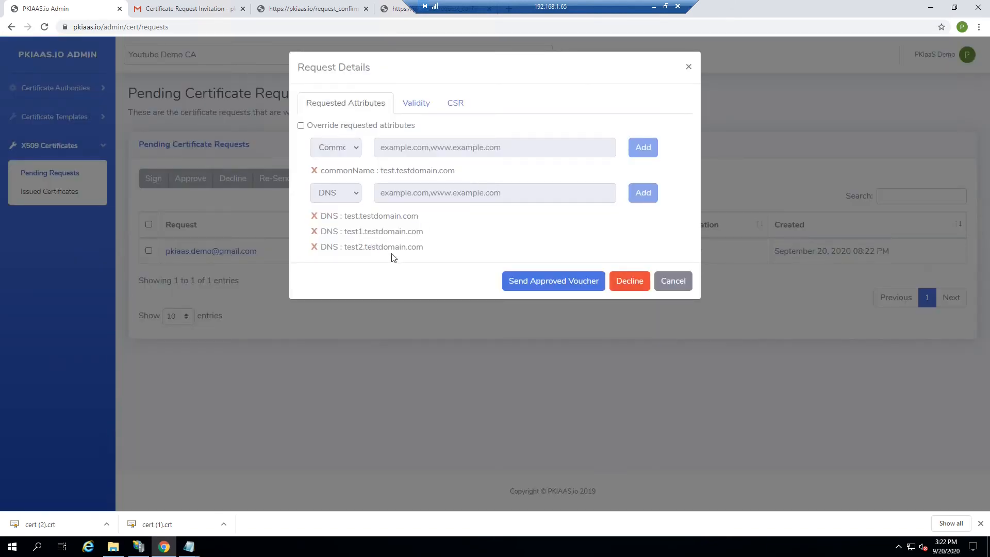
{"action": "left_click", "coordinate": [416, 104]}
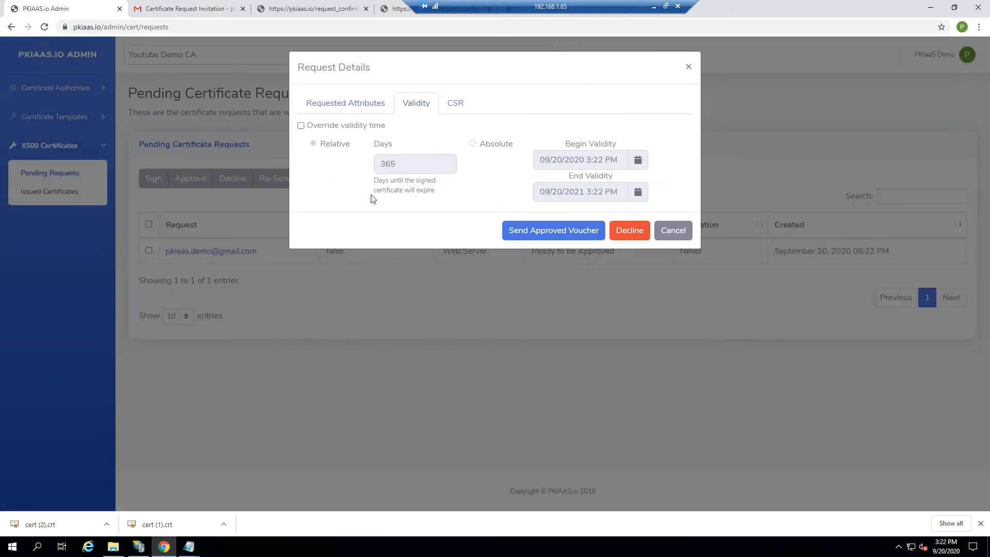
{"action": "left_click", "coordinate": [301, 125]}
{"action": "double_click", "coordinate": [381, 163]}
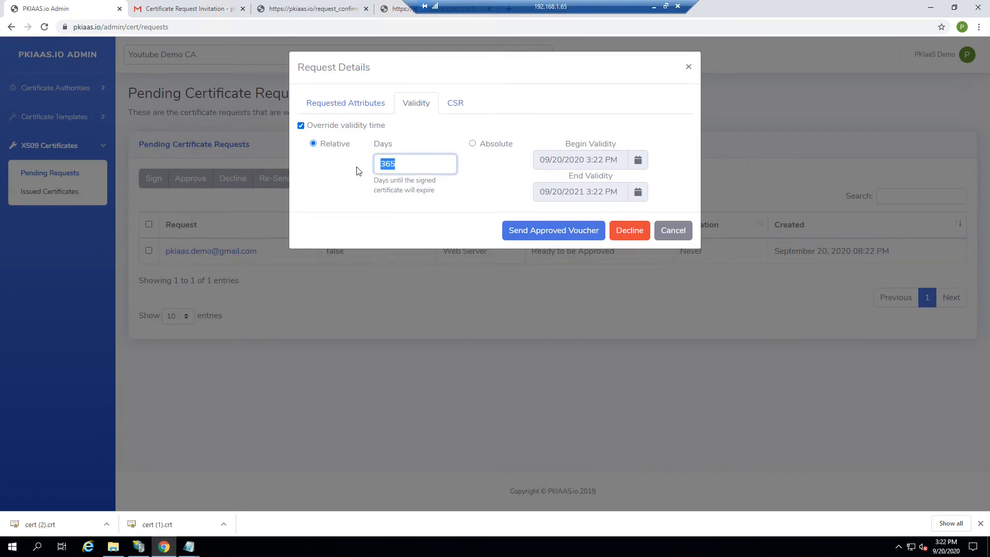
{"action": "type", "text": "10"}
Send the approved voucher and follow the claim link in the Certificate Voucher email.
{"action": "left_click", "coordinate": [548, 235]}
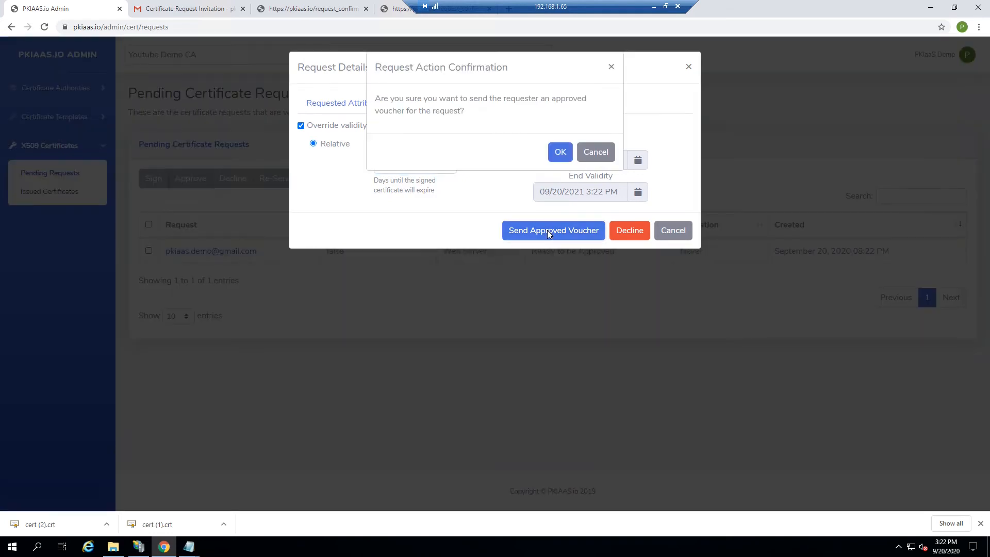
{"action": "left_click", "coordinate": [558, 151]}
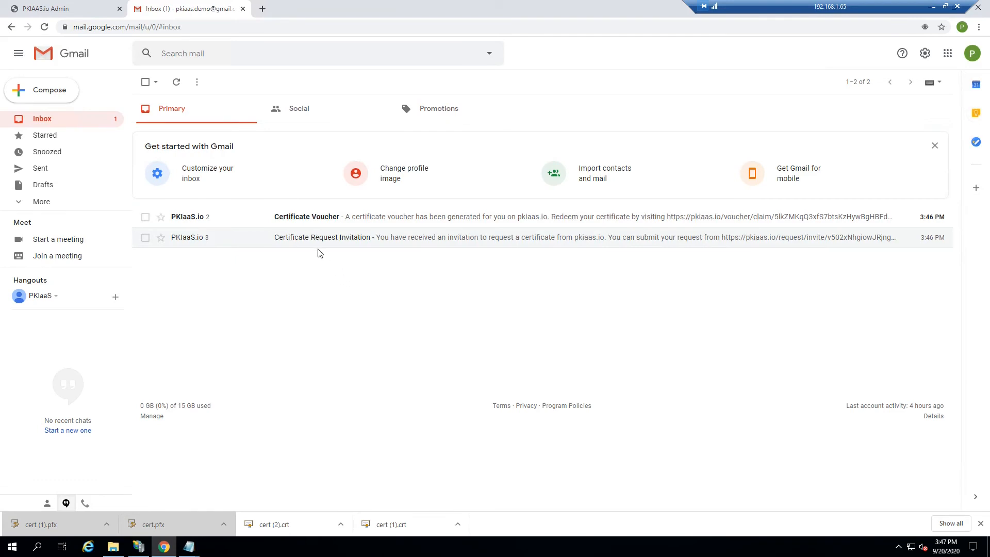
{"action": "left_click", "coordinate": [302, 220]}
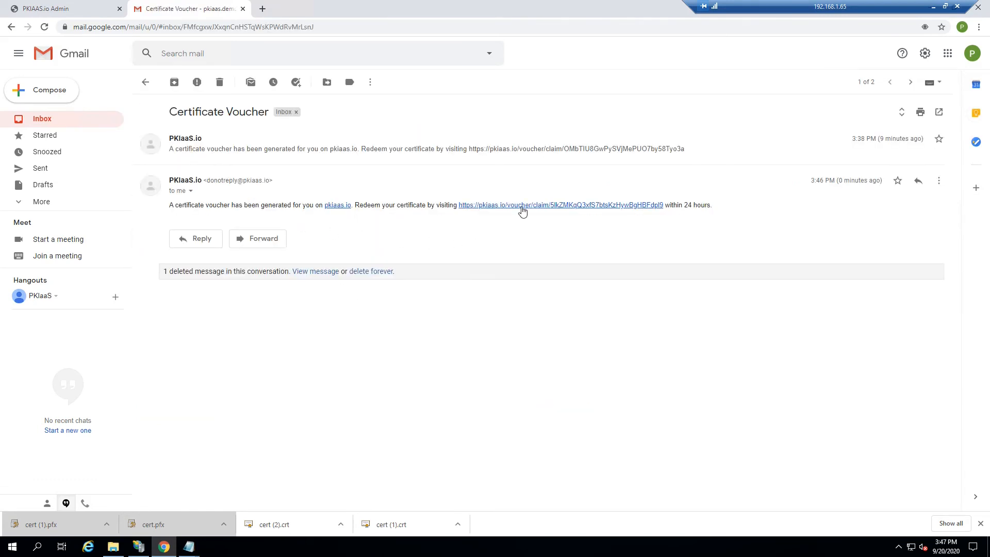
{"action": "left_click", "coordinate": [520, 204]}
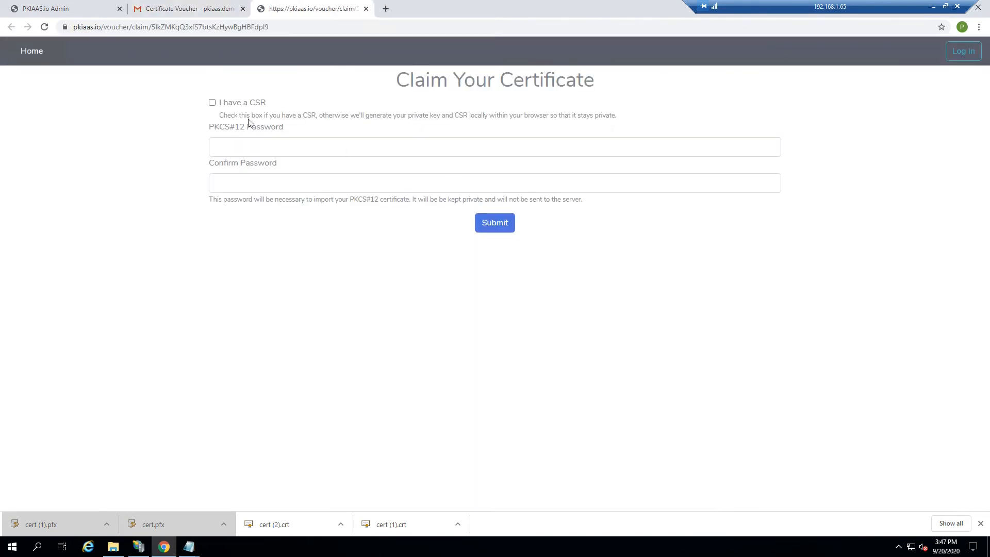
Enter and confirm a PKCS#12 password, then submit the certificate claim.
{"action": "left_click", "coordinate": [227, 142]}
{"action": "type", "text": "1234"}
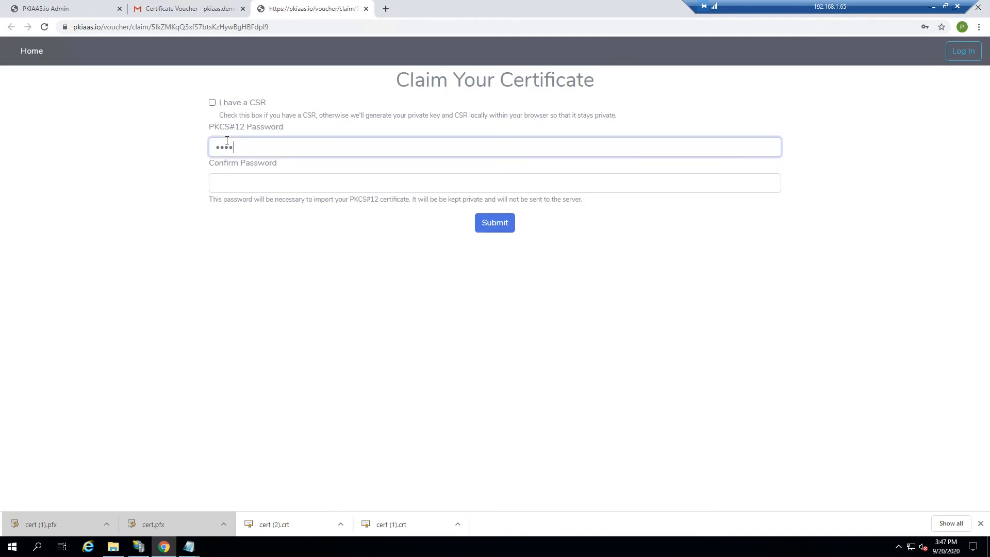
{"action": "left_click", "coordinate": [226, 182]}
{"action": "type", "text": "1234"}
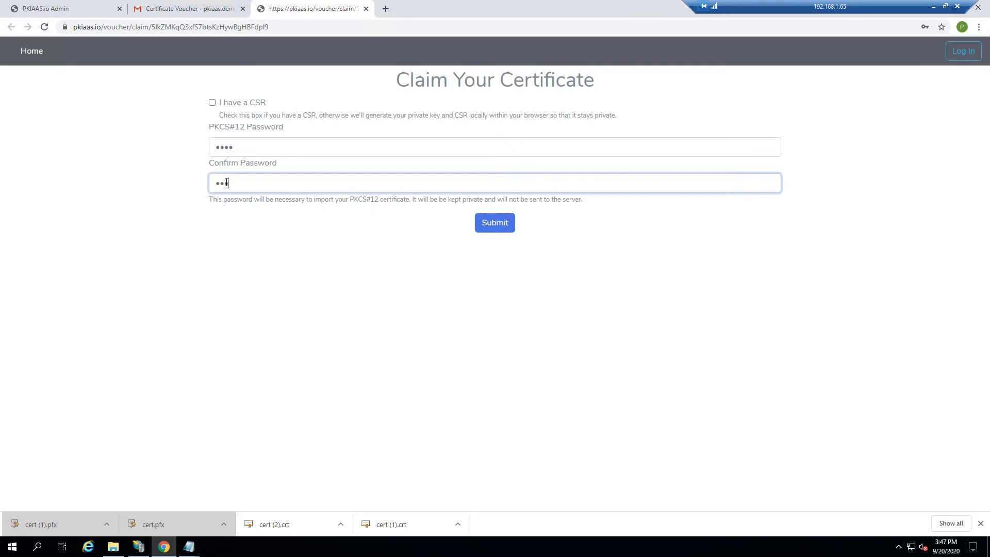
{"action": "left_click", "coordinate": [496, 234]}
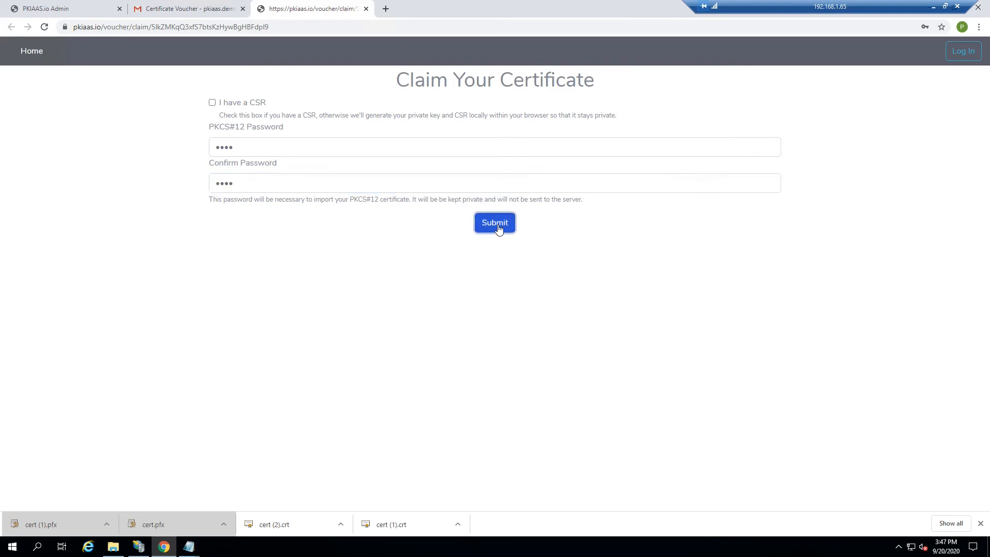
Accept the request terms, generate the key, and open the downloaded cert (2).pfx.
{"action": "left_click", "coordinate": [433, 132]}
{"action": "left_click", "coordinate": [550, 178]}
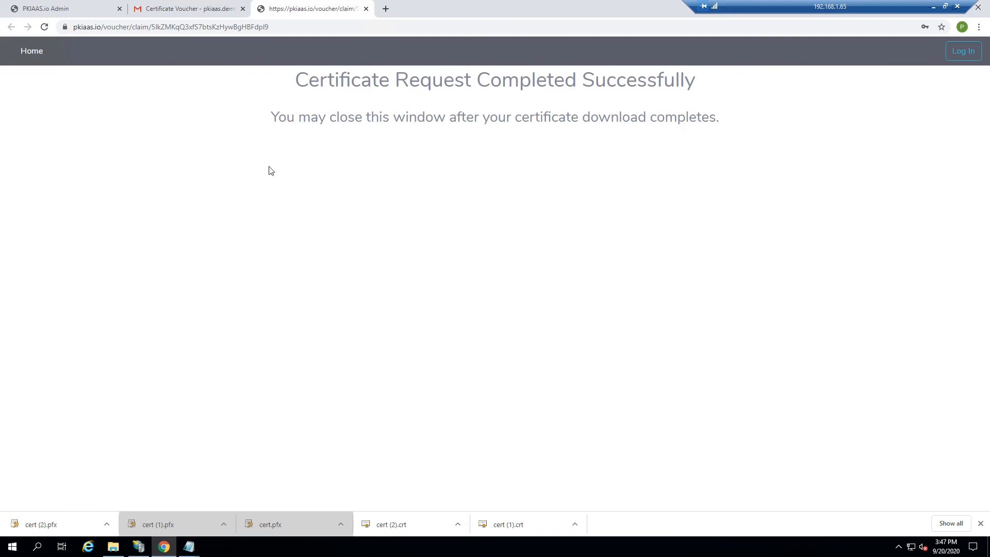
{"action": "left_click", "coordinate": [48, 527]}
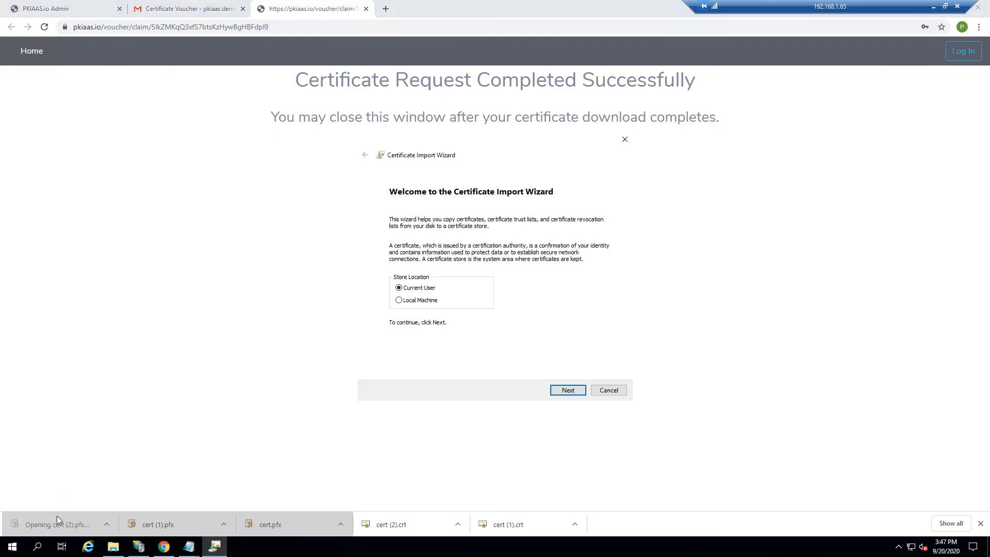
Import cert (2).pfx into the Local Machine store, accepting the file and key protection options.
{"action": "left_click", "coordinate": [419, 300]}
{"action": "left_click", "coordinate": [564, 390]}
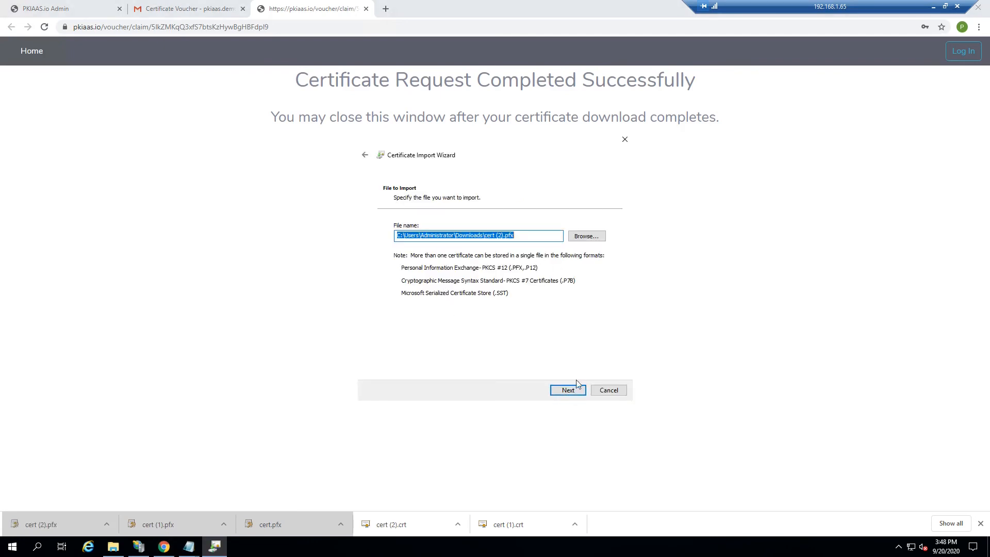
{"action": "left_click", "coordinate": [568, 390]}
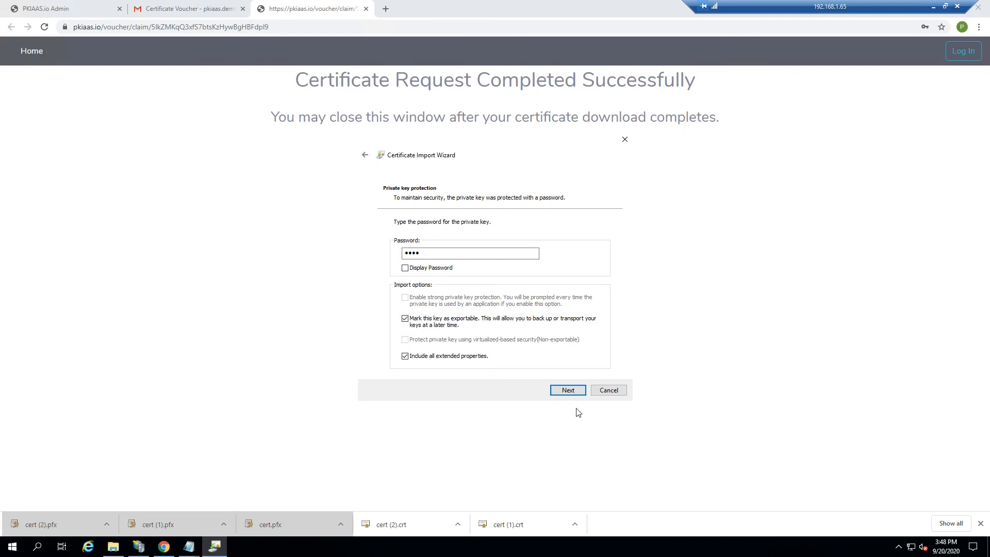
{"action": "left_click", "coordinate": [567, 390]}
Place the certificate in the Personal store, finish the import, and return to IIS Manager.
{"action": "left_click", "coordinate": [452, 257]}
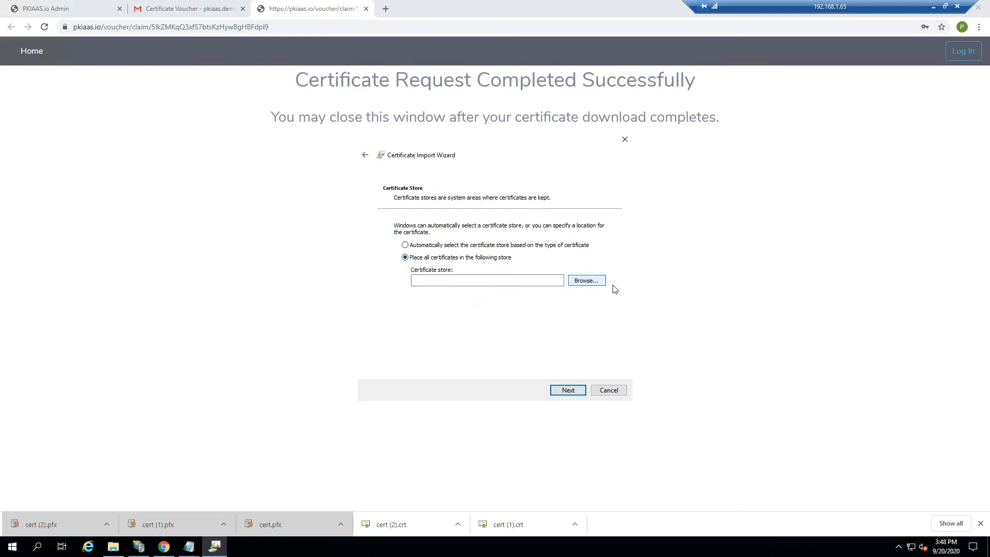
{"action": "left_click", "coordinate": [586, 280]}
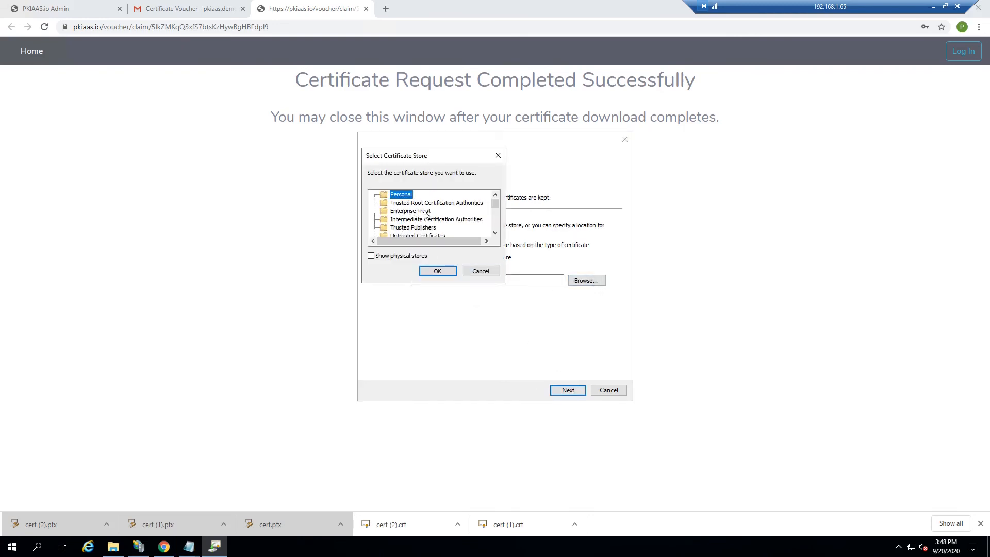
{"action": "left_click", "coordinate": [443, 272]}
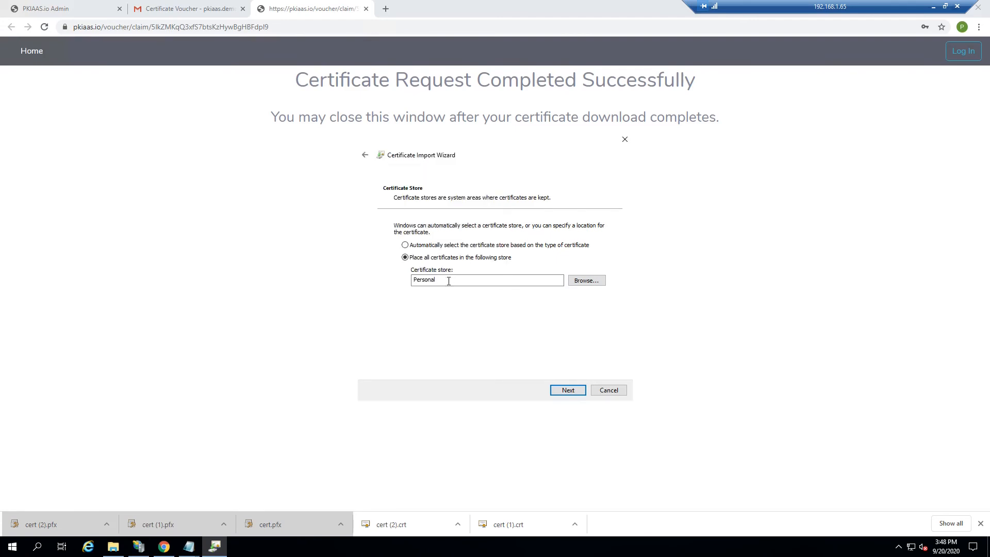
{"action": "left_click", "coordinate": [574, 392]}
{"action": "left_click", "coordinate": [575, 392]}
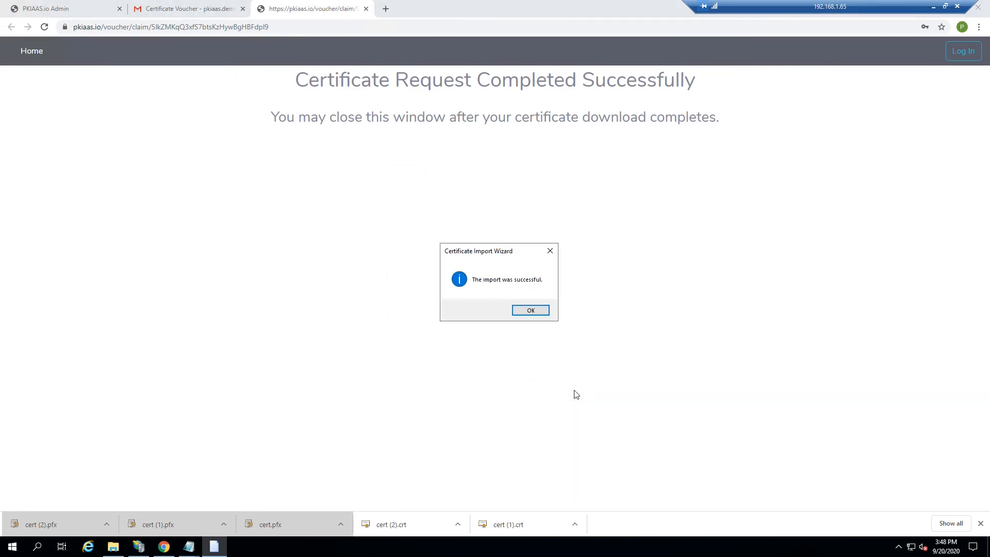
{"action": "left_click", "coordinate": [528, 310]}
{"action": "left_click", "coordinate": [138, 546]}
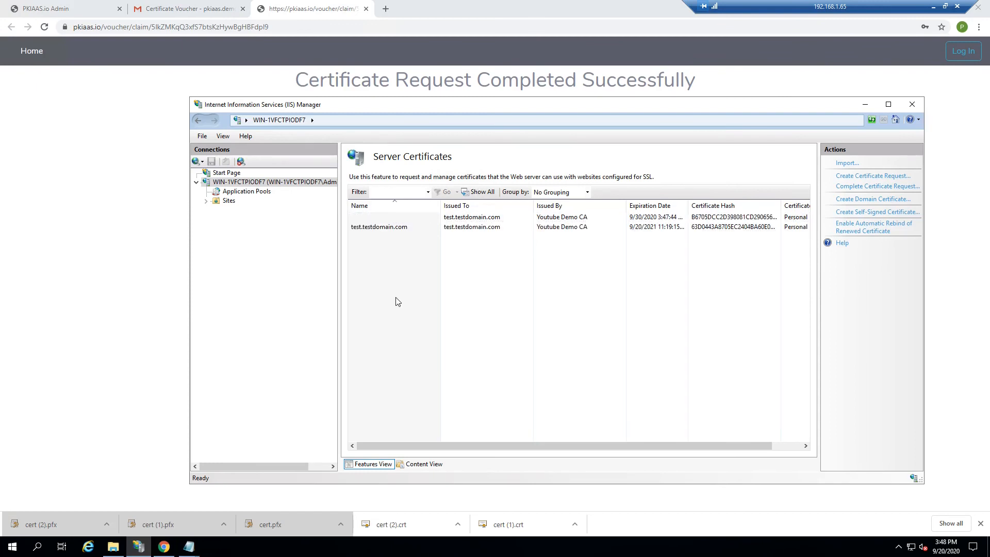
Open the new certificate expiring 9/30/2020 and check its Subject on the Details tab.
{"action": "left_click", "coordinate": [644, 219]}
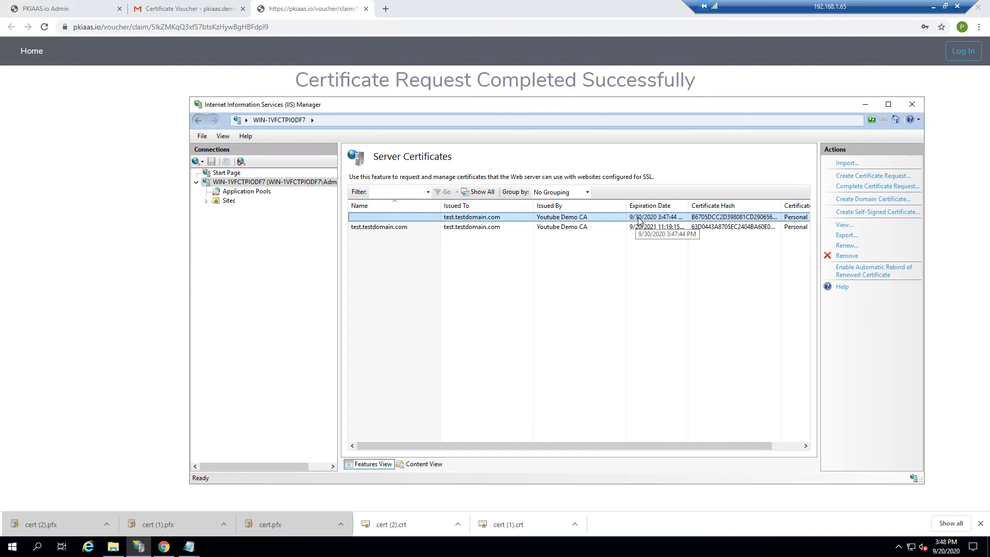
{"action": "double_click", "coordinate": [571, 219]}
{"action": "left_click", "coordinate": [400, 214]}
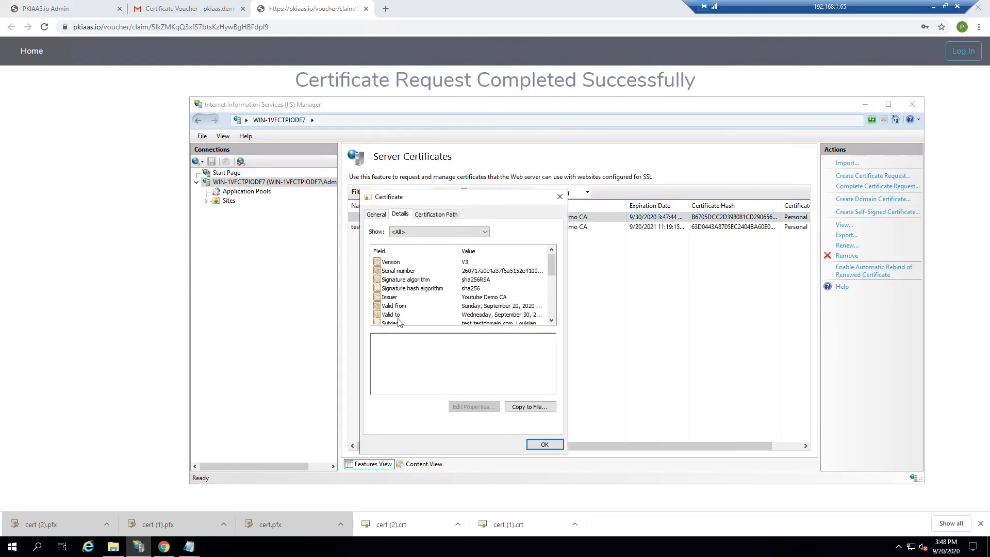
{"action": "left_click", "coordinate": [397, 323]}
{"action": "left_click_drag", "start_coordinate": [385, 337], "coordinate": [431, 344]}
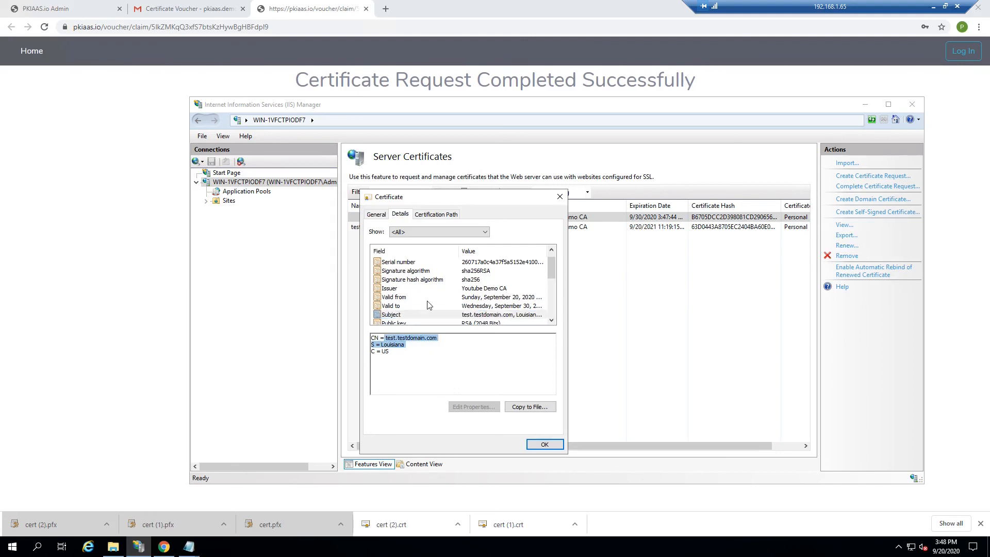
{"action": "scroll", "coordinate": [427, 305], "scroll_direction": "down", "scroll_amount": 4}
Confirm the Subject Alternative Names list test, test1 and test2.testdomain.com, then close the details.
{"action": "left_click", "coordinate": [415, 288]}
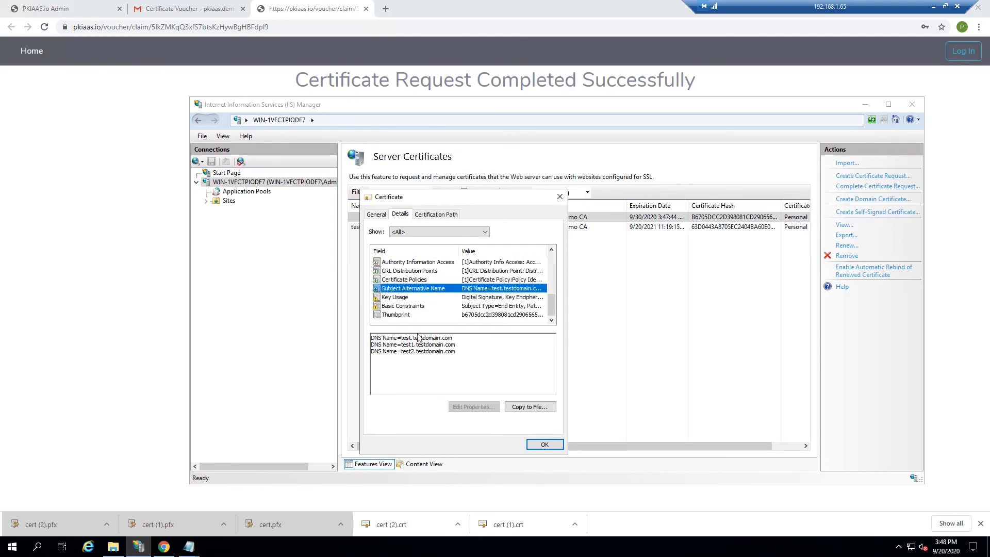
{"action": "left_click", "coordinate": [450, 353]}
{"action": "key", "text": "ctrl+a"}
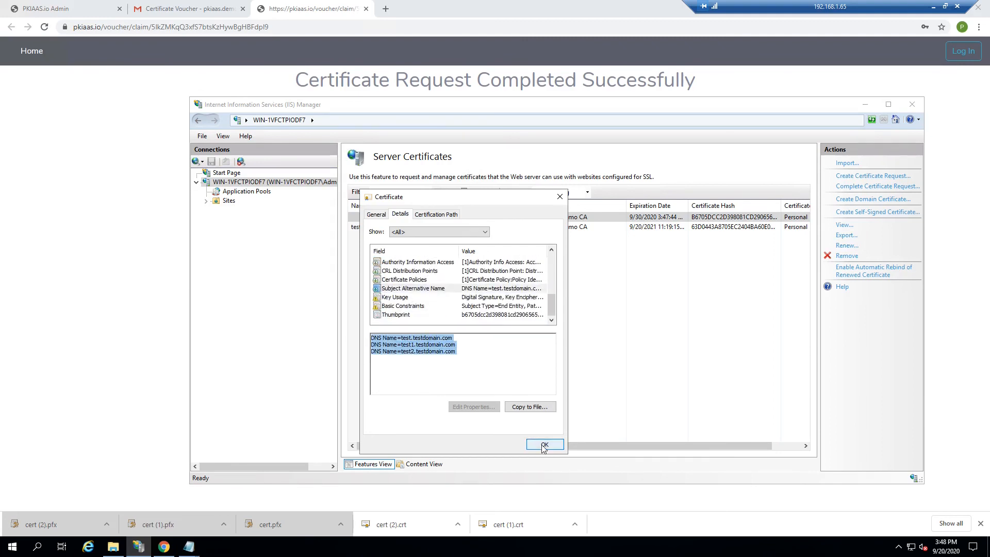
{"action": "left_click", "coordinate": [543, 444]}
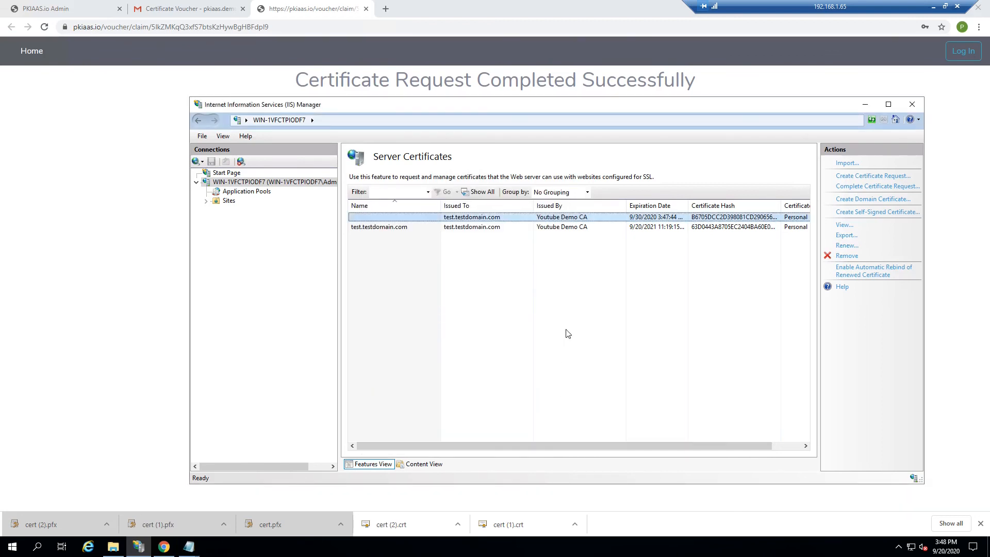
{"action": "left_click_drag", "start_coordinate": [414, 104], "coordinate": [398, 99]}
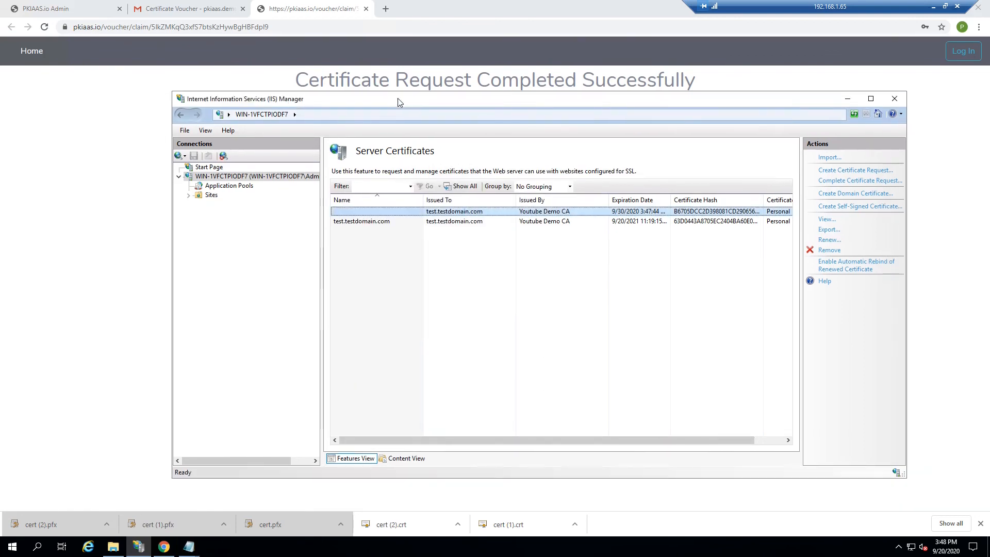